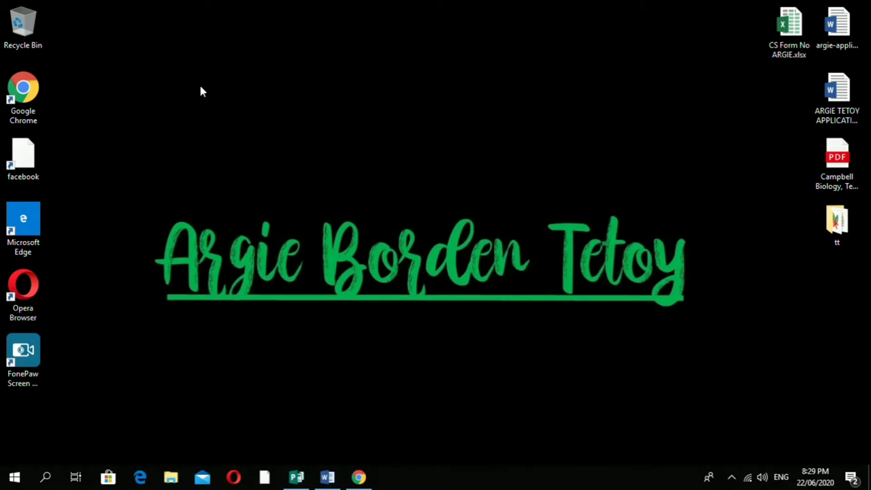
Open a new Chrome window and search for dafont.com
left_click(39, 99)
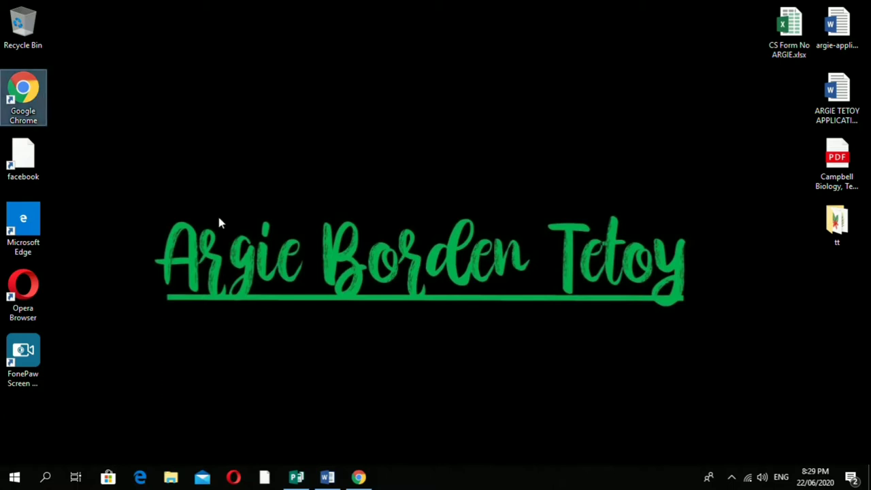
left_click(362, 477)
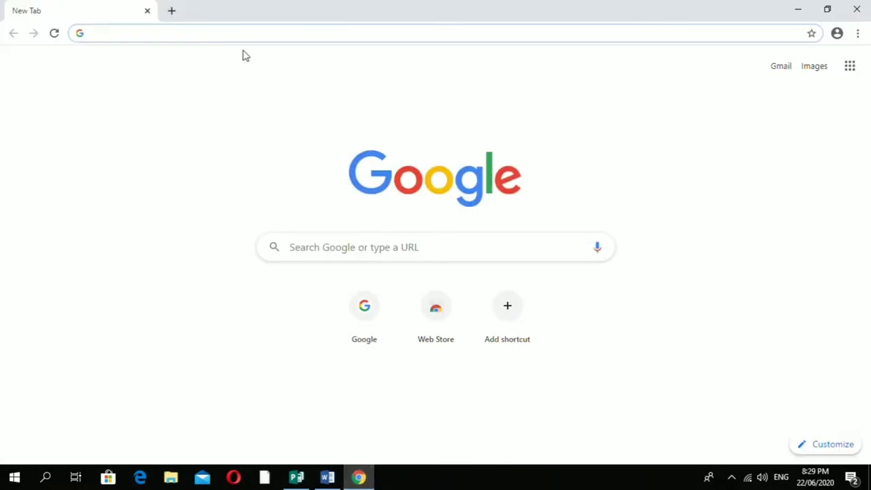
type("da")
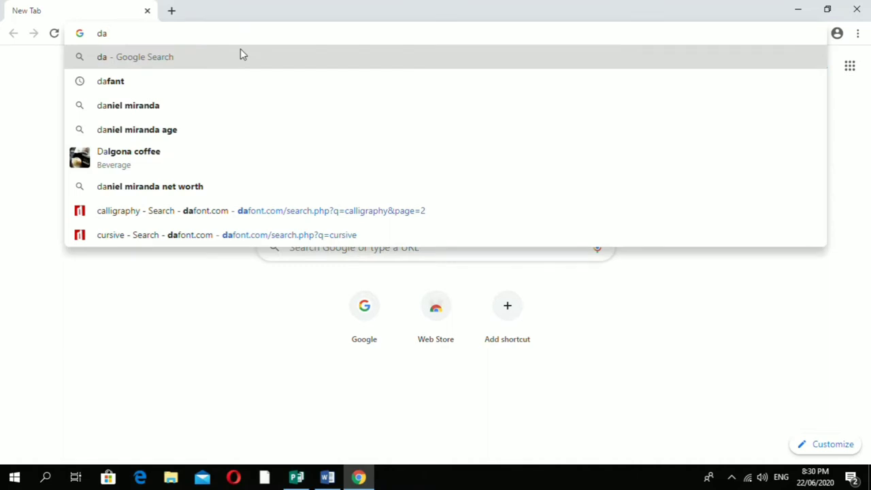
type("font")
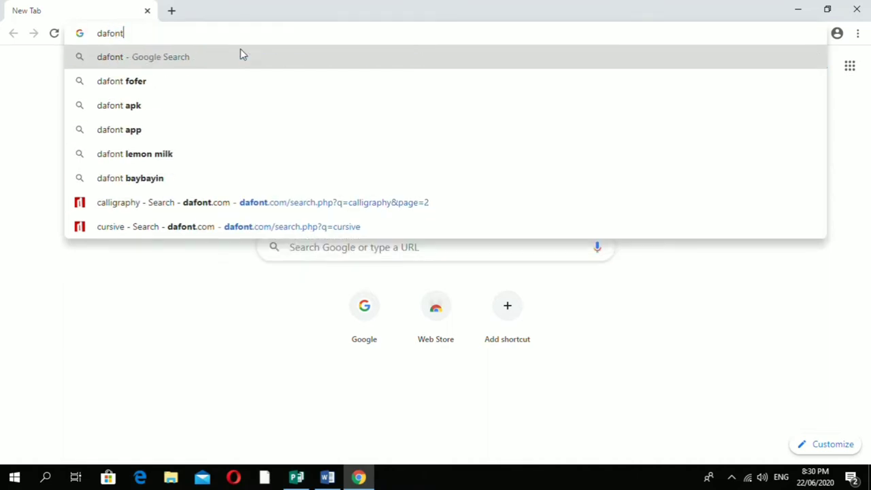
type(".")
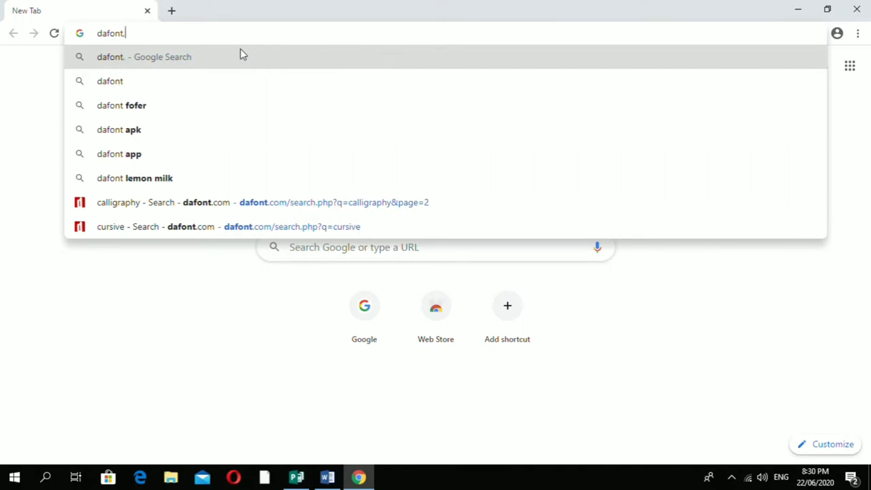
type("com")
key("Return")
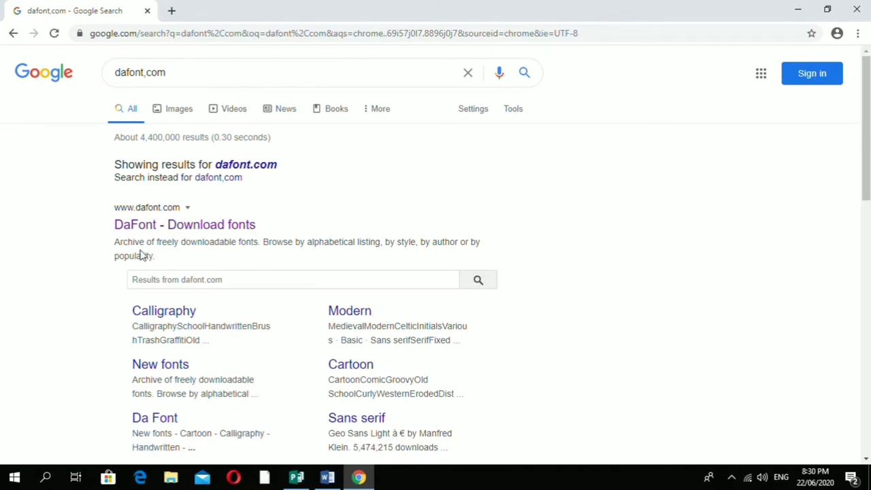
Open the DaFont - Download fonts site from the Google results
left_click(184, 226)
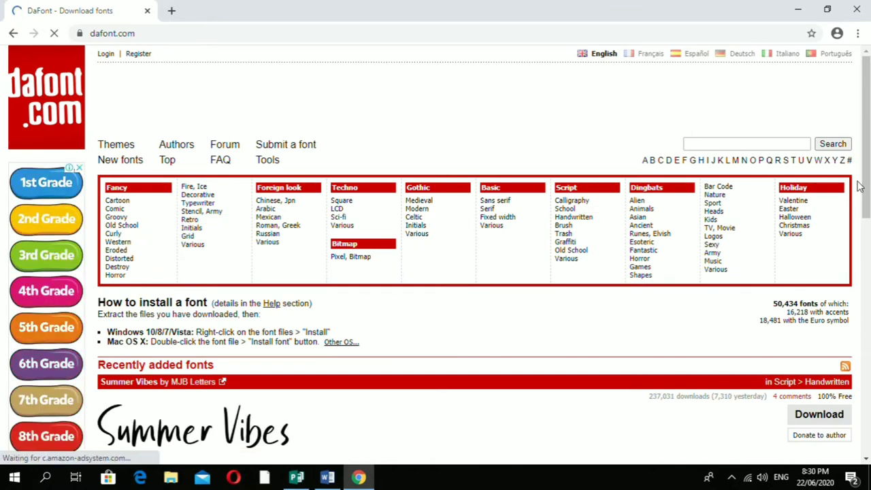
mouse_move(865, 175)
left_mouse_down()
mouse_move(865, 409)
mouse_move(855, 209)
left_mouse_up()
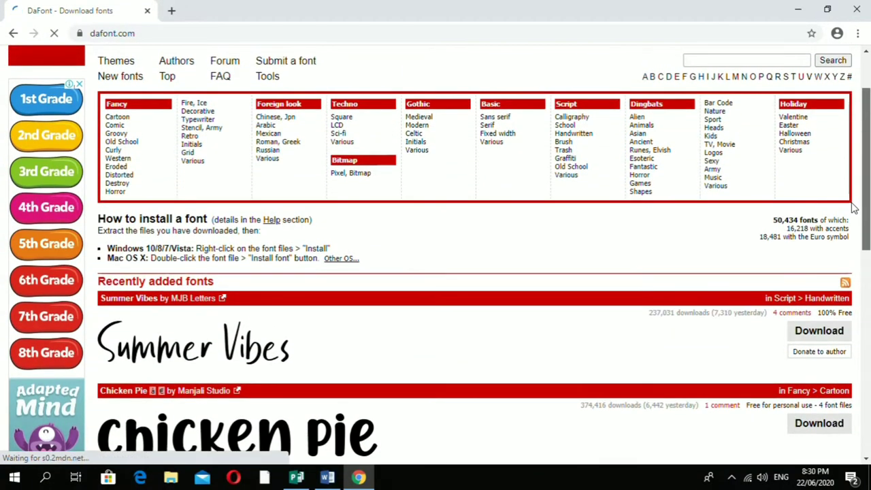
left_click_drag(854, 209, 854, 166)
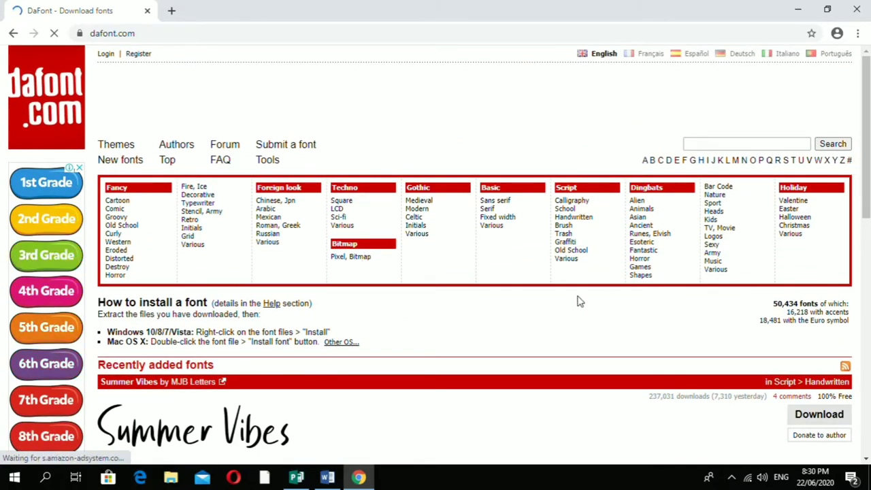
Enter calligraphy as the search term in DaFont's search box
left_click(758, 144)
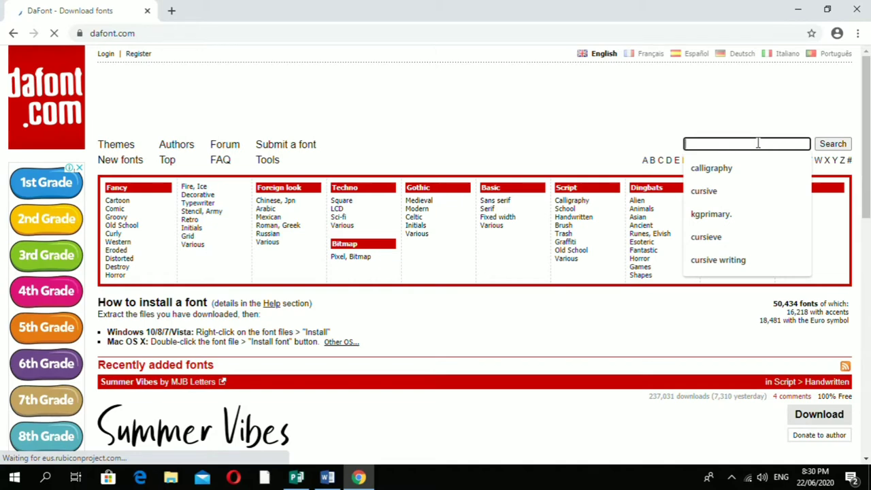
type("callligrap")
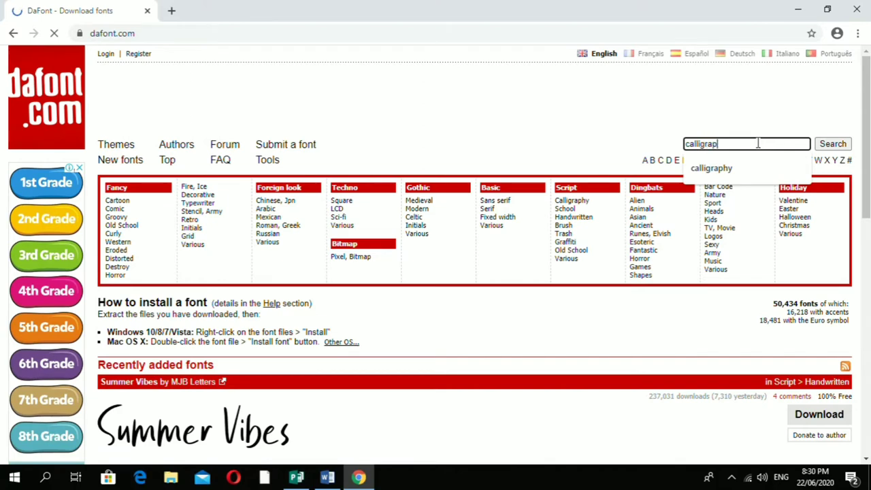
type("hy")
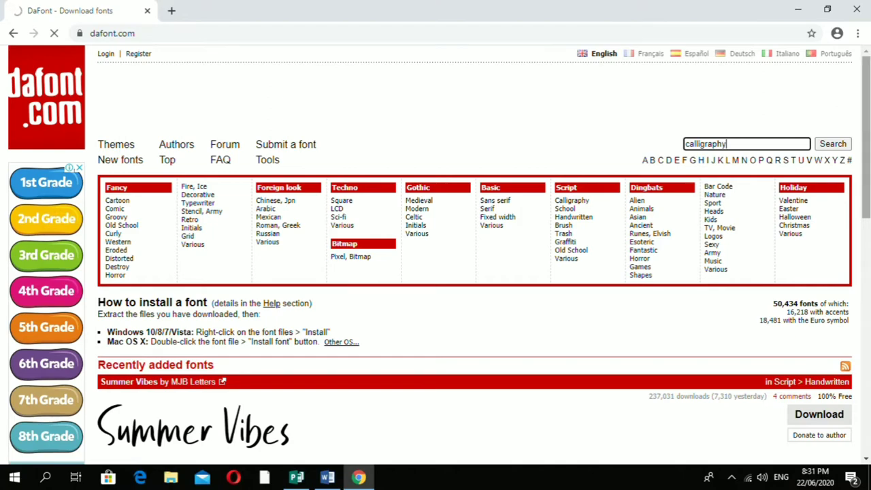
left_click_drag(868, 88, 868, 218)
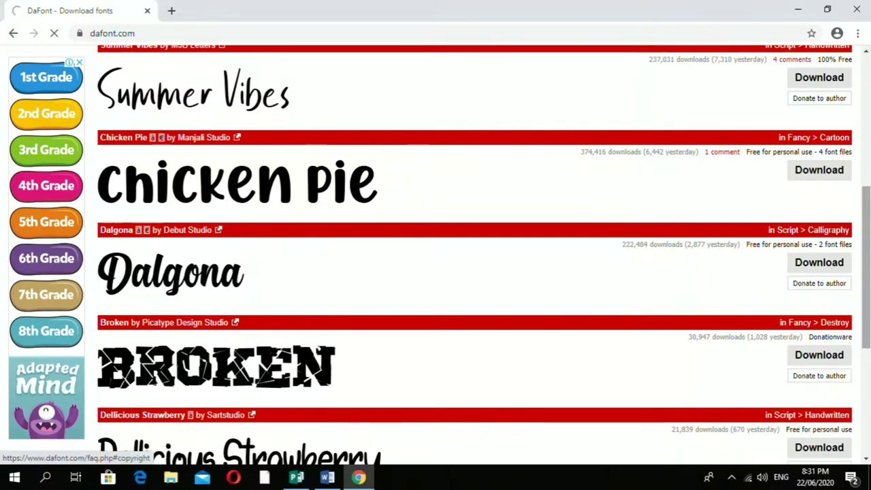
Download Khatija Calligraphy from the calligraphy results, then bring up File Explorer
scroll(477, 245, "down", 3)
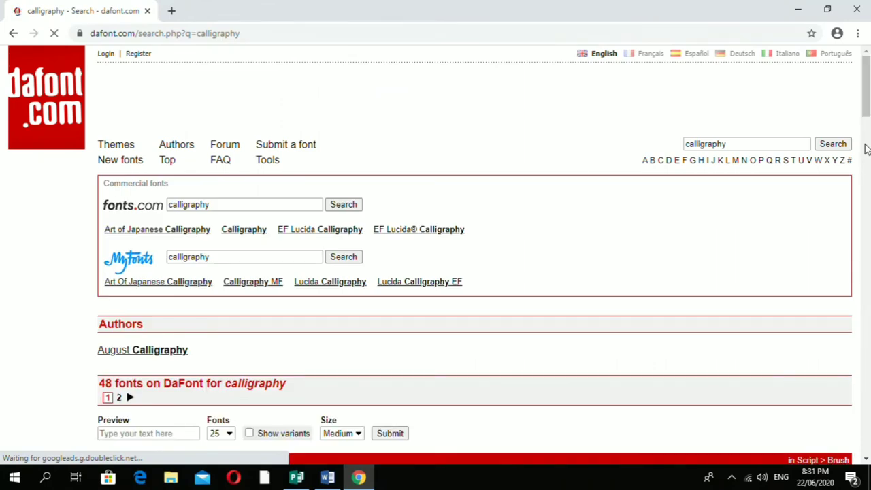
left_click_drag(868, 116, 868, 222)
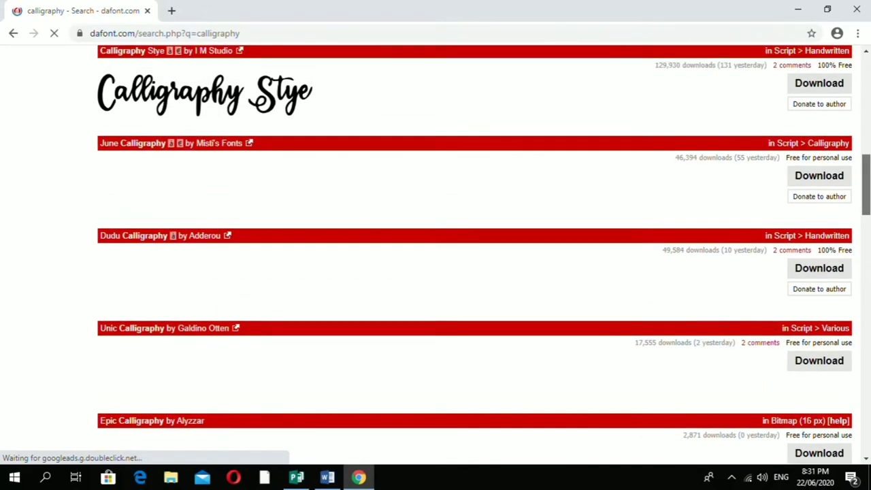
mouse_move(867, 222)
left_mouse_down()
mouse_move(868, 171)
mouse_move(870, 342)
left_mouse_up()
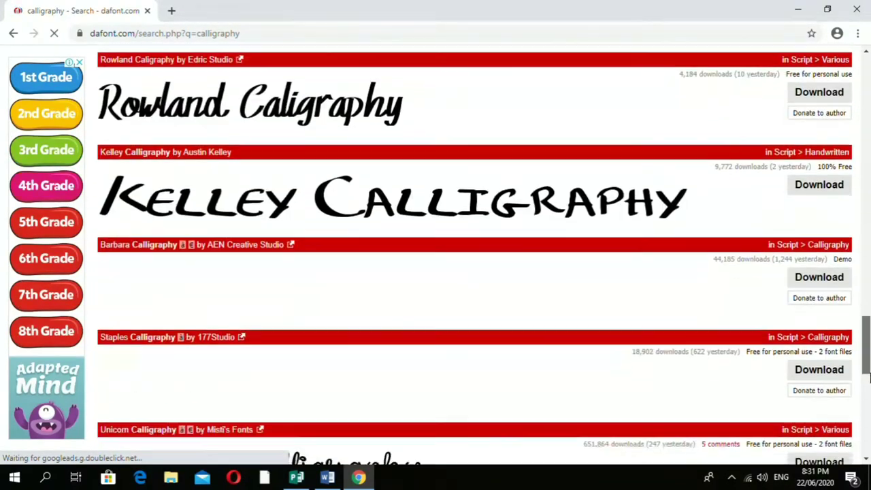
left_click_drag(870, 342, 870, 444)
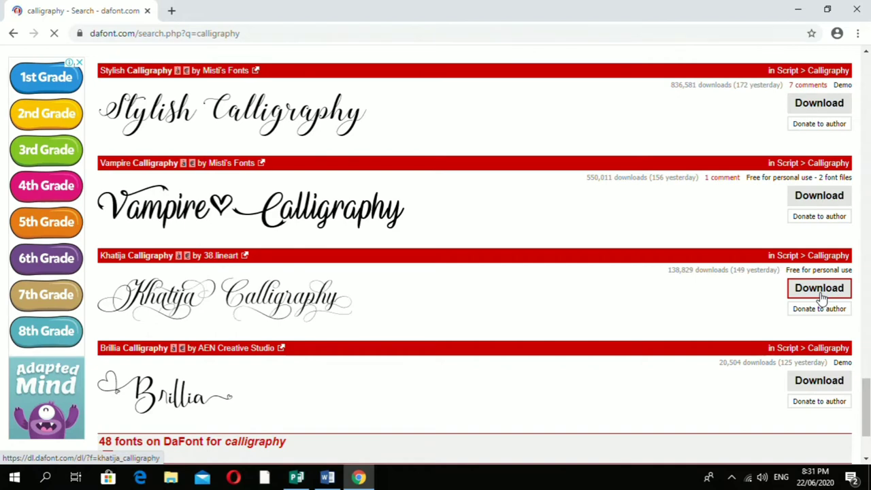
left_click(822, 298)
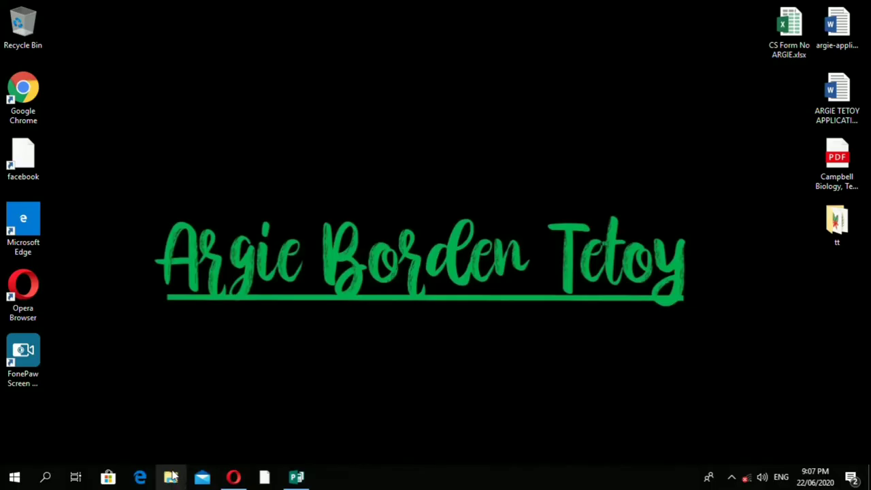
left_click(173, 475)
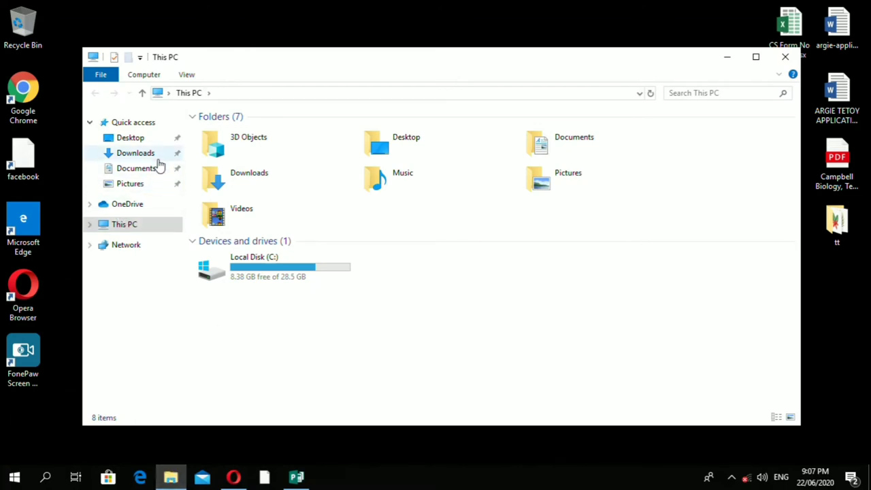
Open khatija_calligraphy (1).zip in Downloads and select Khatija Calligraphy.ttf inside it
left_click(136, 153)
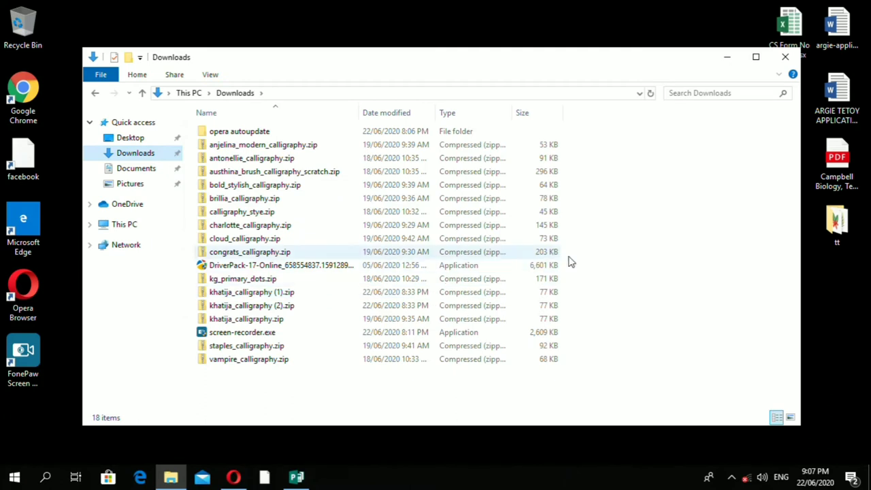
left_click_drag(605, 377, 184, 121)
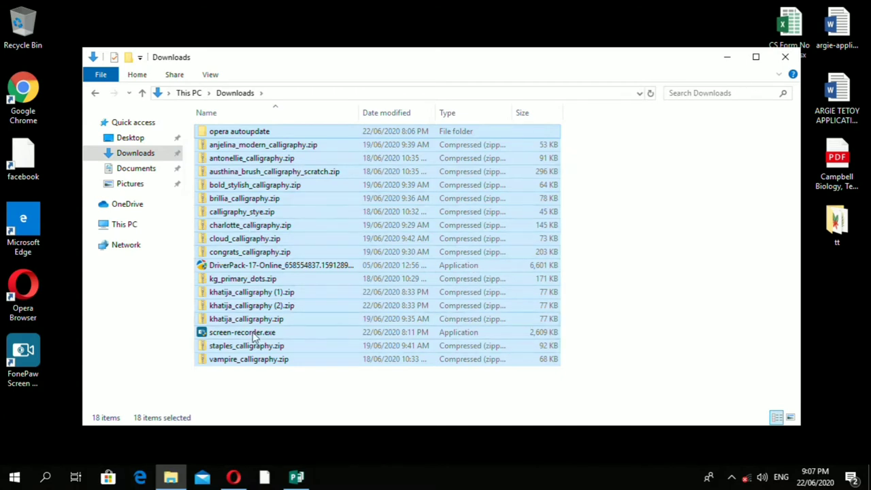
left_click(606, 233)
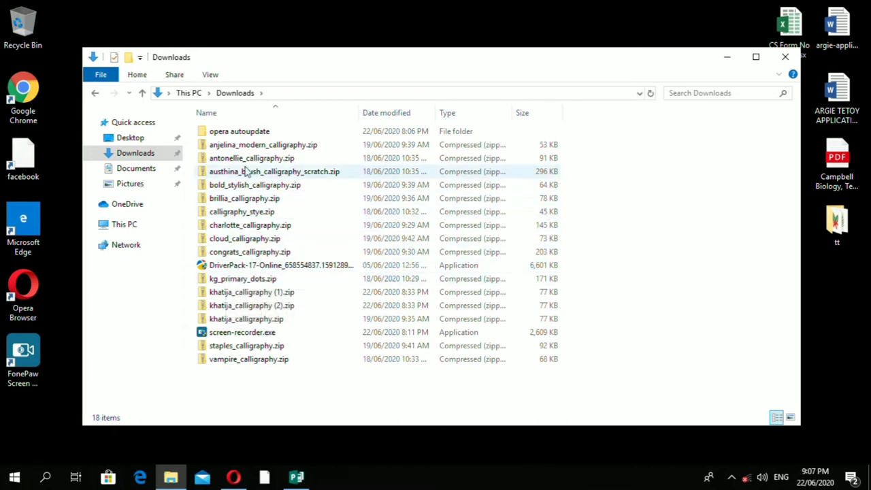
left_click(242, 293)
double_click(242, 293)
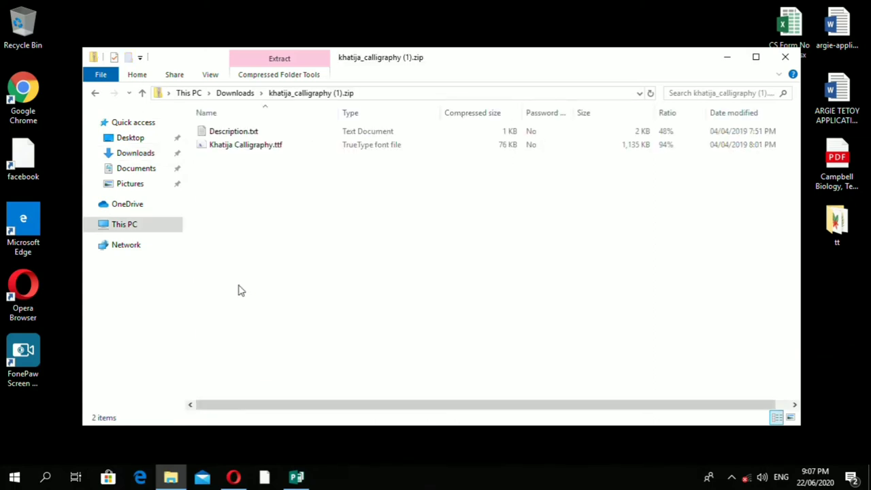
left_click(246, 149)
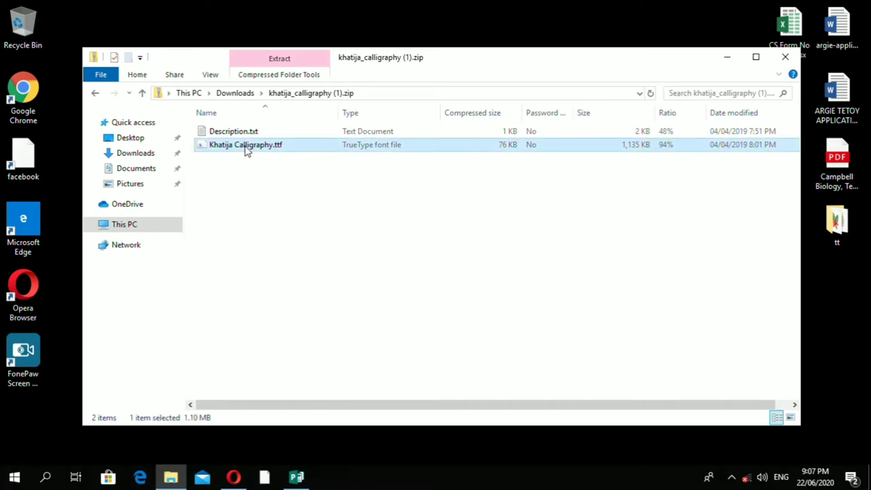
double_click(247, 145)
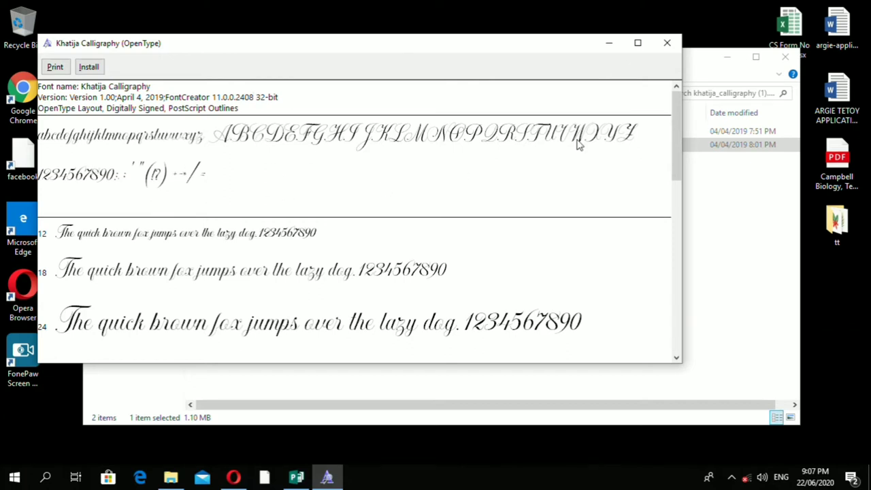
left_click(667, 43)
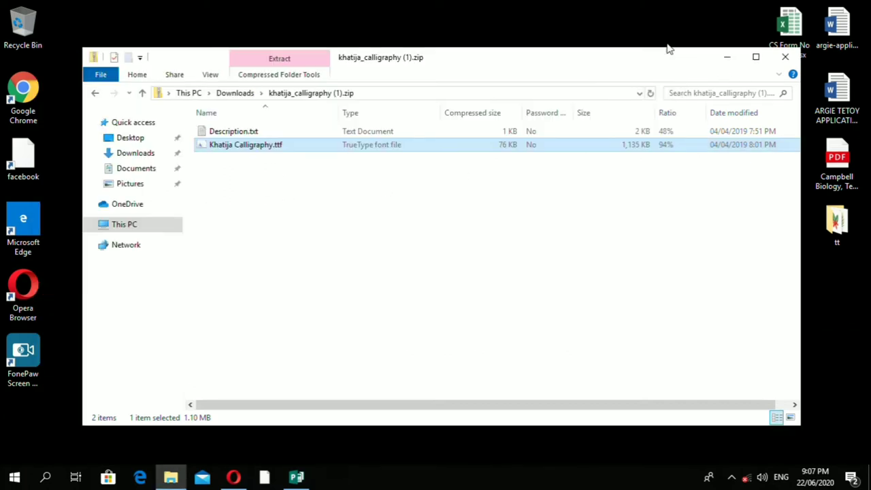
left_click(352, 470)
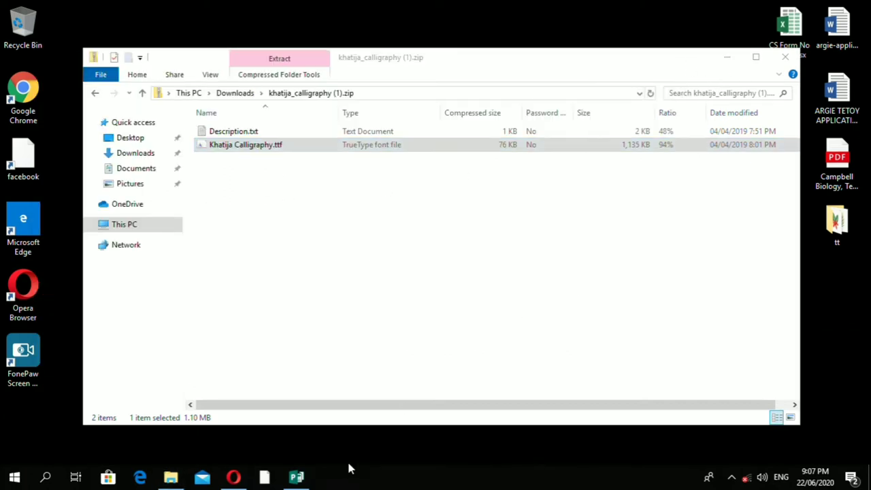
Start Word from the Start menu with a new blank document
left_click(15, 478)
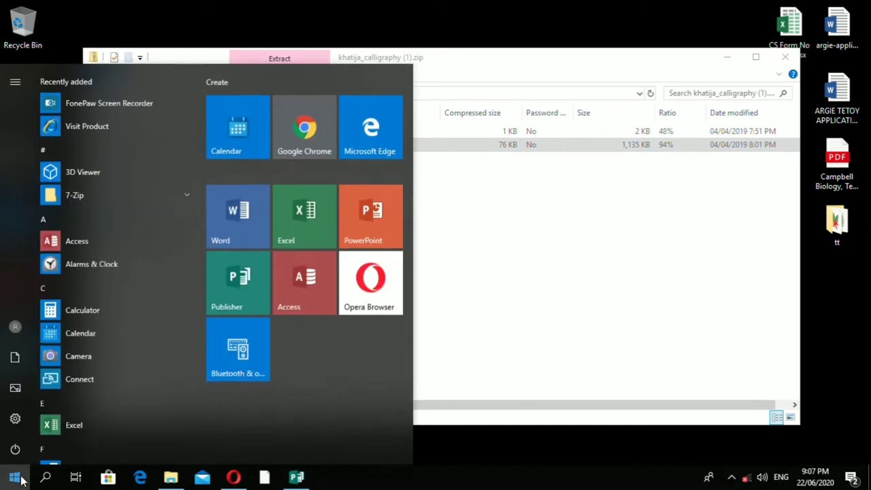
left_click(245, 231)
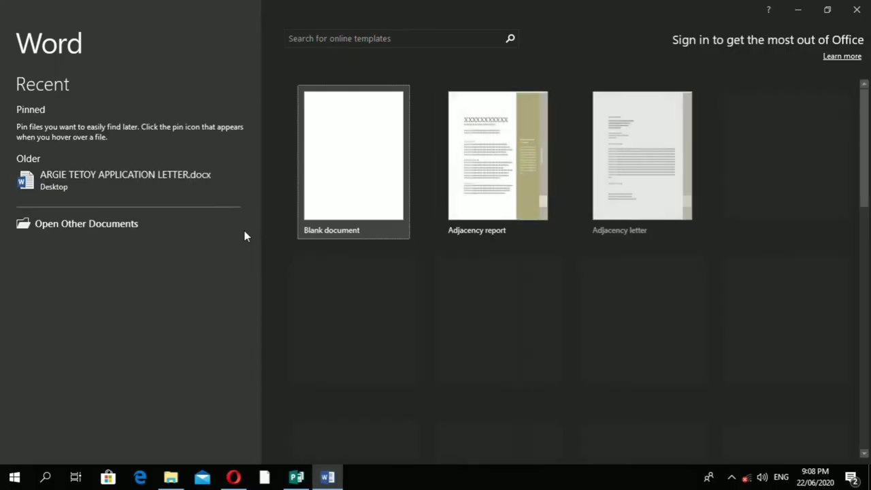
left_click(351, 179)
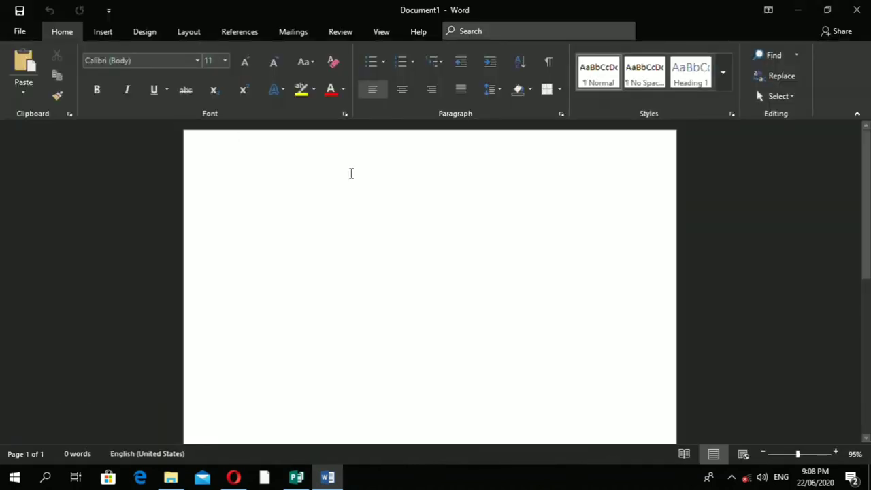
Raise the font size to 100 using Grow Font
left_click(247, 62)
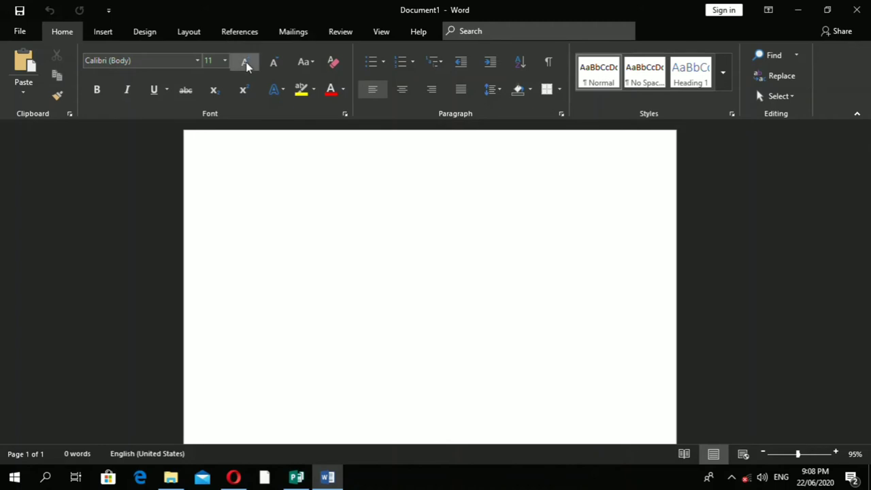
left_click(246, 62)
left_click(247, 62)
left_click(247, 62)
left_click(246, 62)
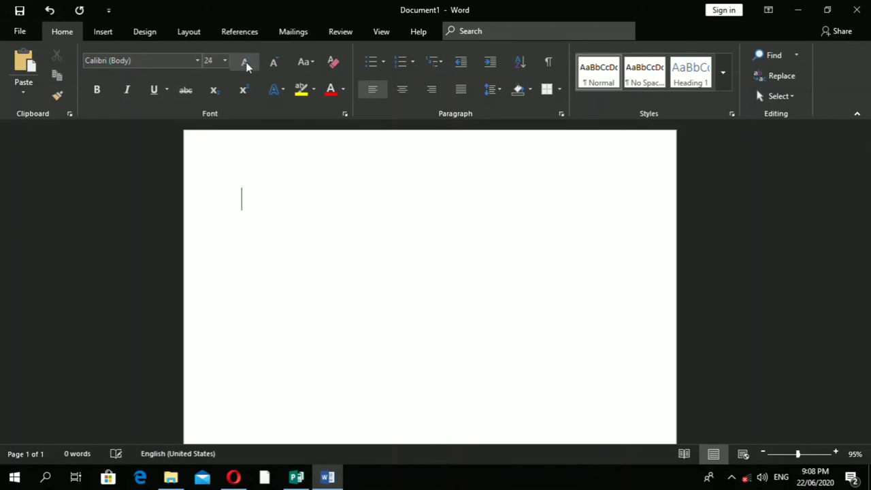
left_click(246, 62)
left_click(247, 62)
left_click(247, 61)
left_click(247, 62)
left_click(246, 62)
left_click(246, 62)
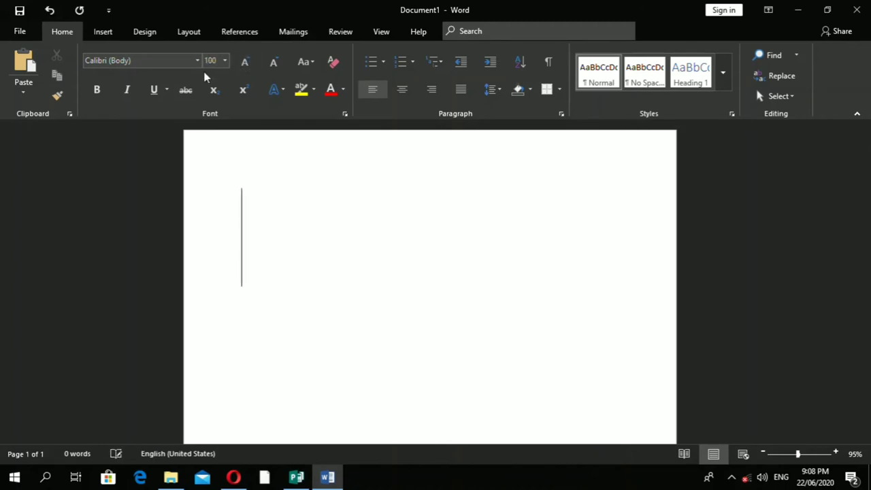
Choose Khatija Calligraphy in the Font name box for the document text
left_click(198, 60)
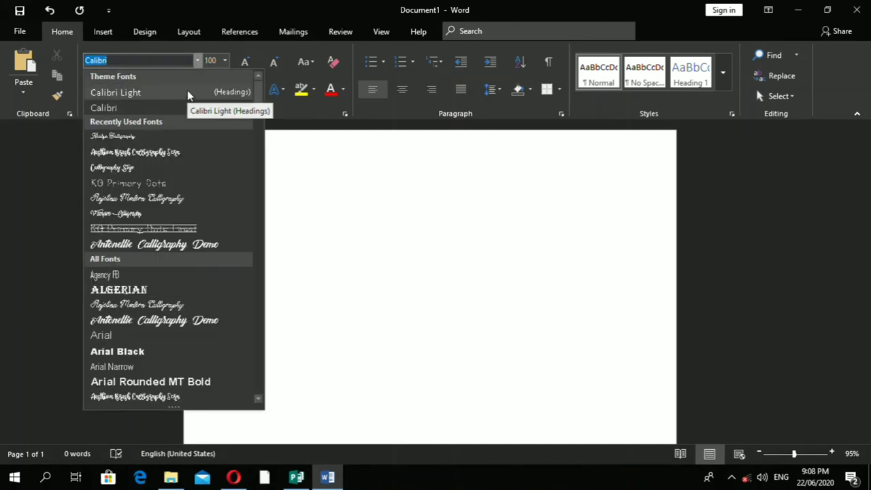
key("Down")
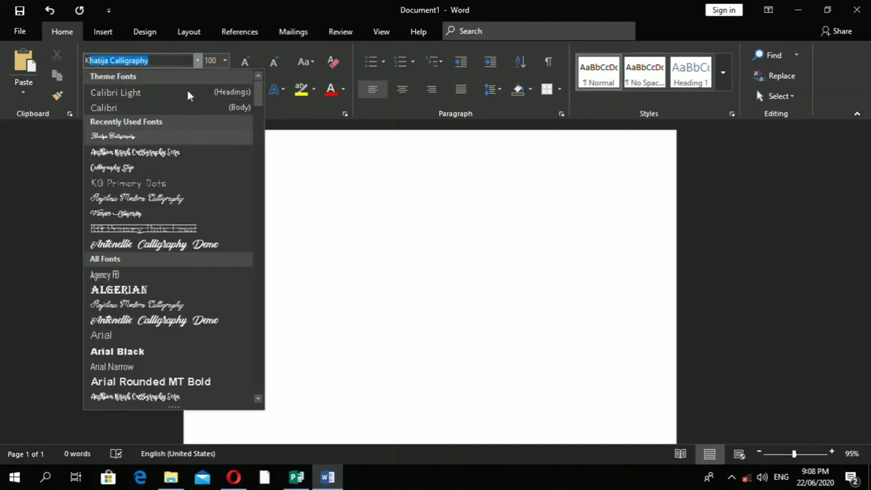
type("Kat")
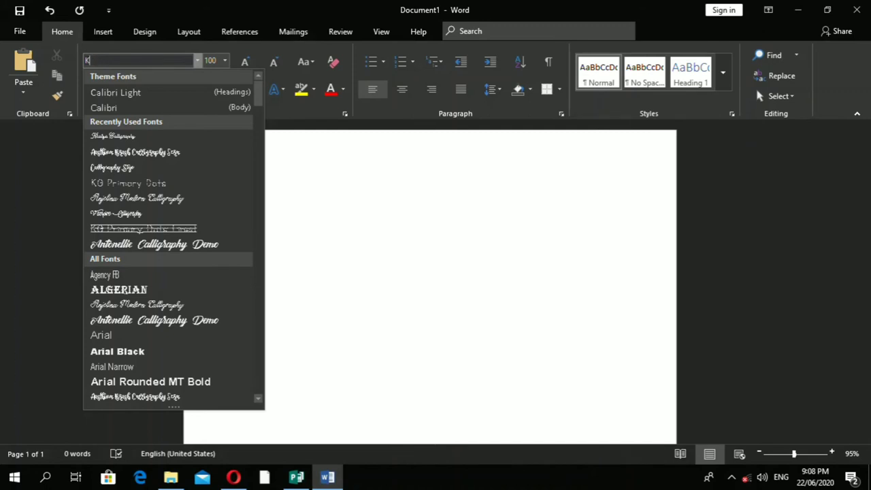
type("K")
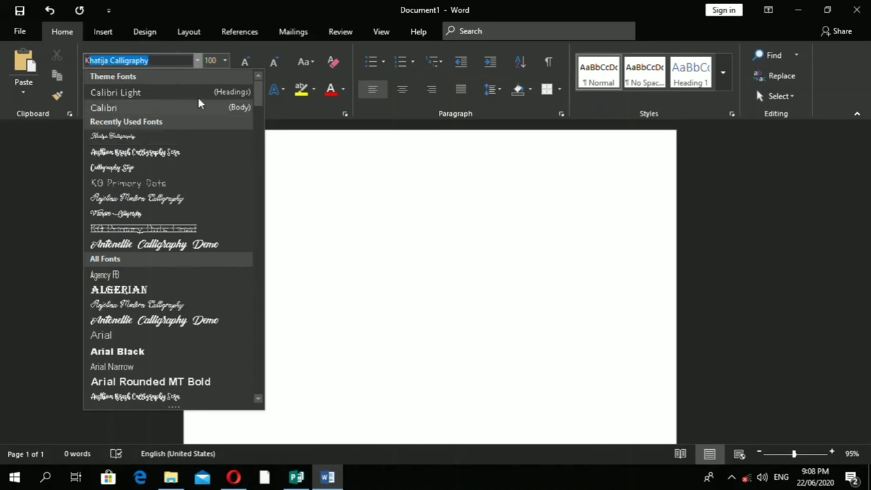
key("Return")
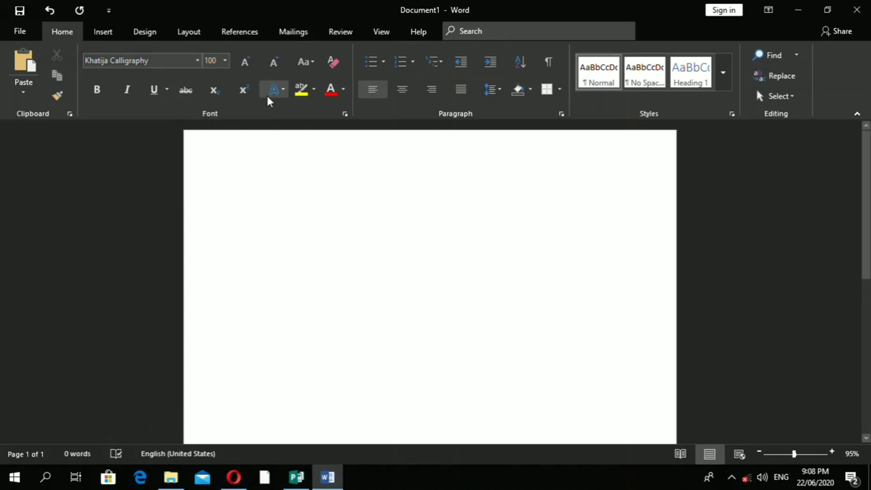
Type Argie and make it bold
type("a")
type("A")
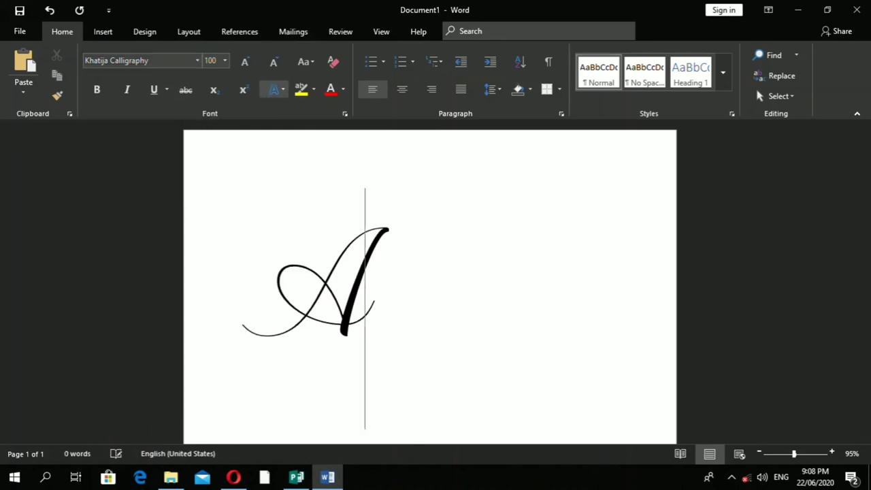
type("r")
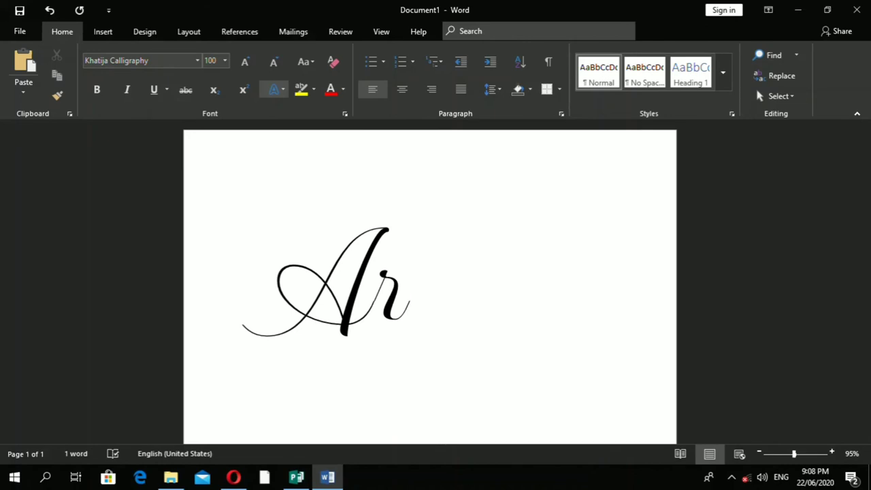
type("gie")
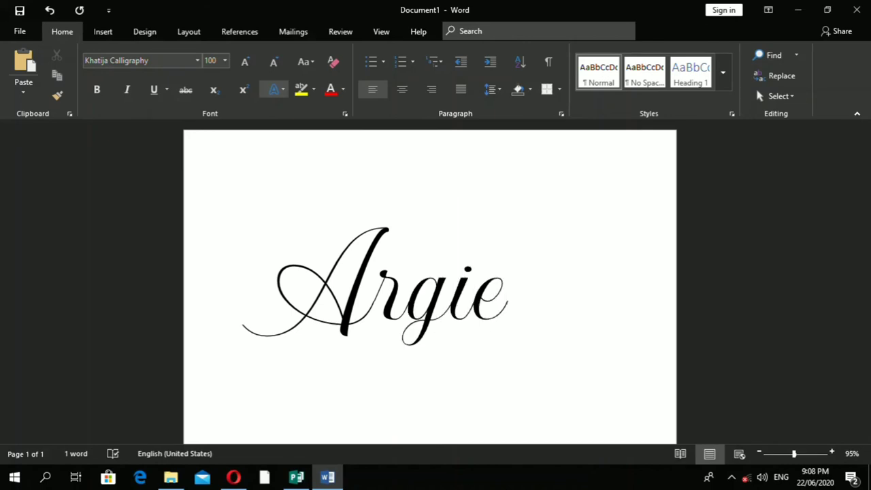
key("ctrl+a")
key("ctrl+b")
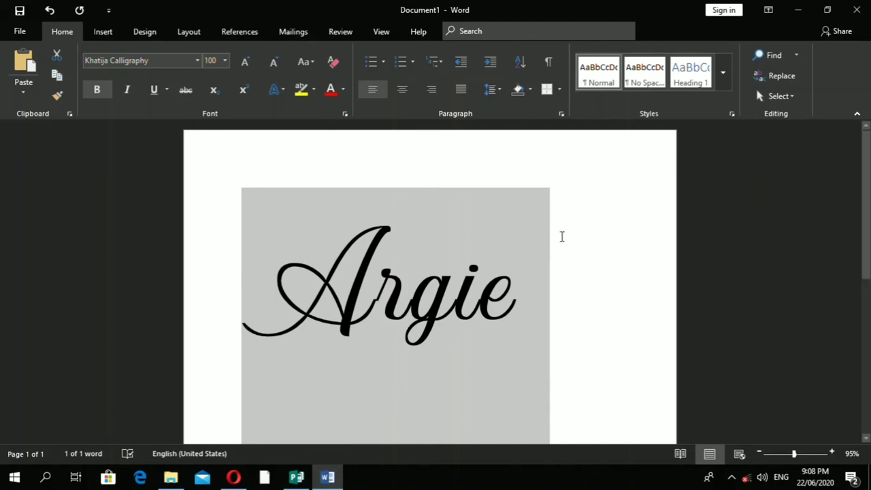
left_click(562, 236)
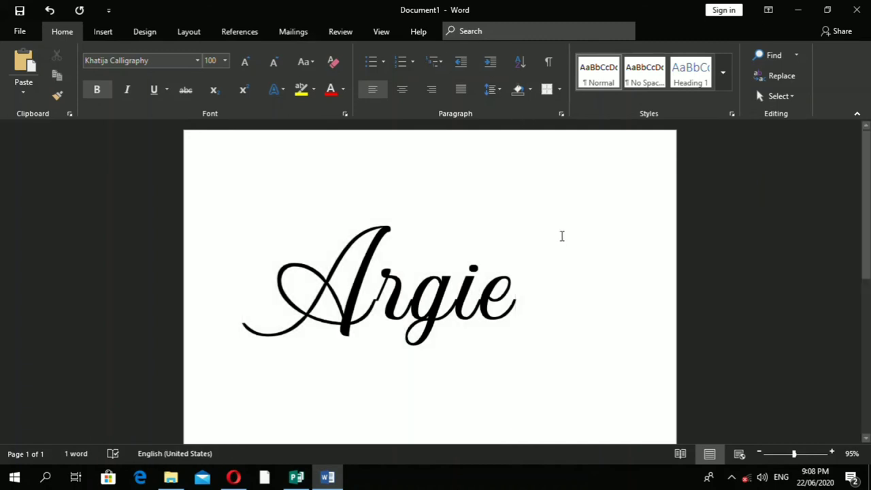
Reduce the first Argie line from size 100 to 48
left_click(232, 270)
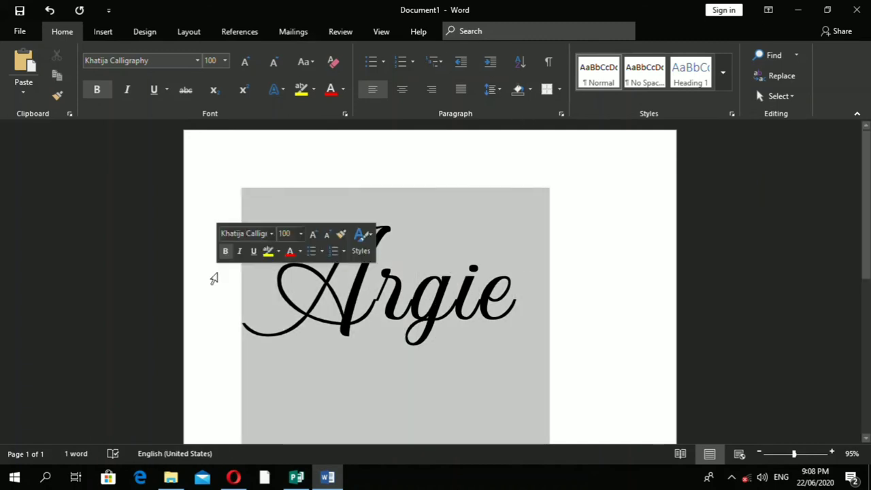
left_click(273, 63)
left_click(273, 63)
left_click(273, 63)
left_click(273, 62)
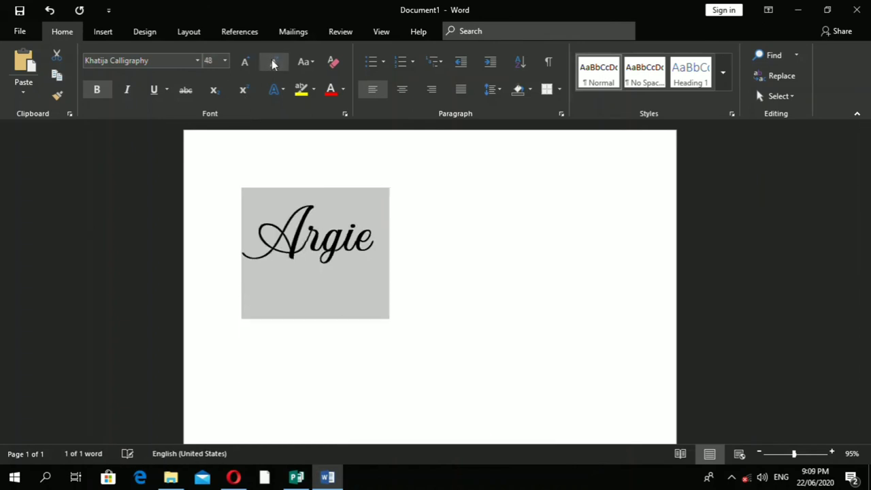
left_click(444, 222)
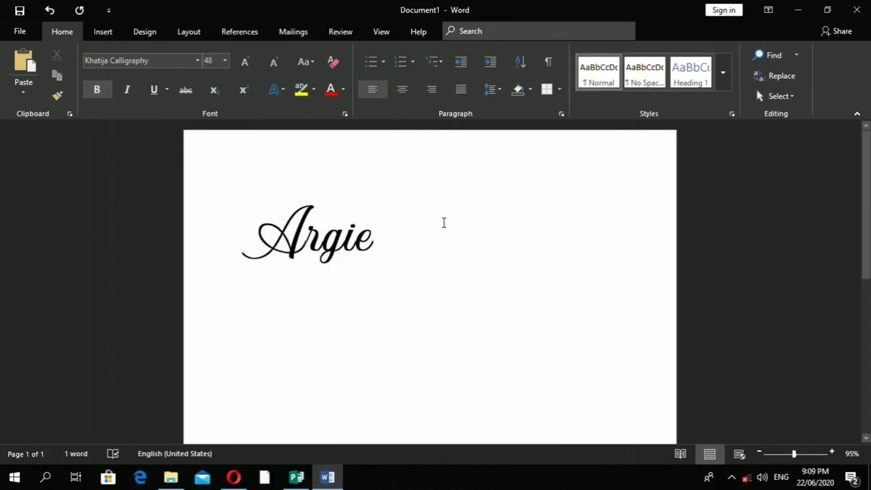
On a new line, type Argie in Austhina Brush Calligraphy Script, leaving an empty line below
key("Return")
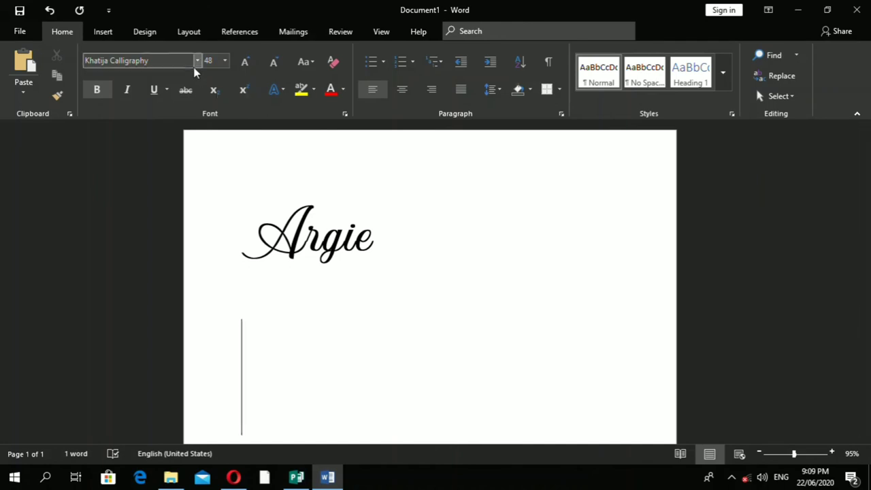
left_click(196, 64)
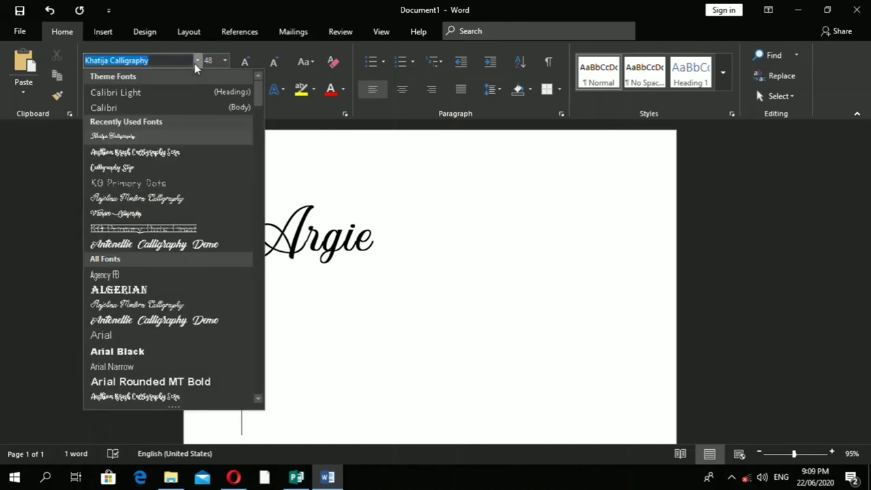
left_click(126, 157)
type("a")
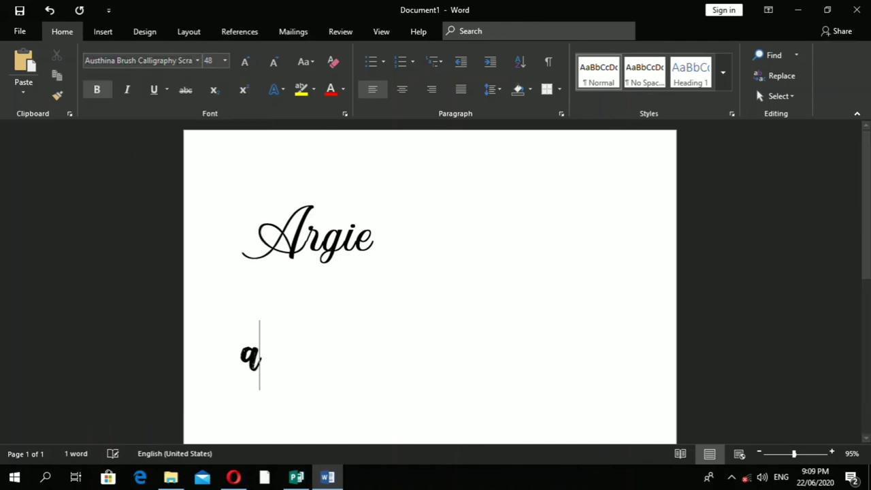
type("r")
key("BackSpace")
key("BackSpace")
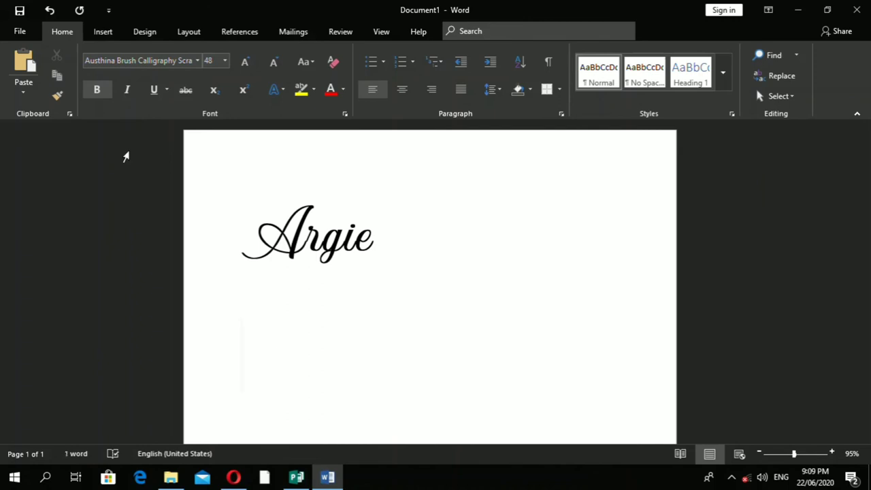
type("Arg")
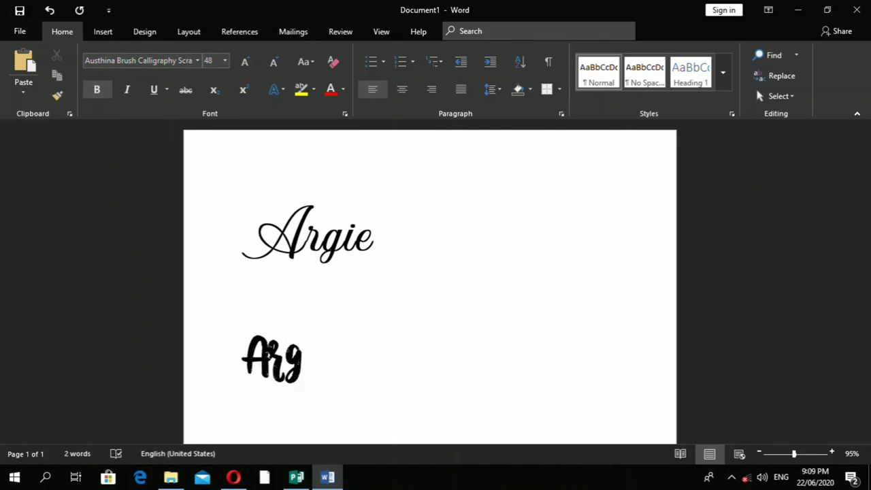
type("ie")
key("Return")
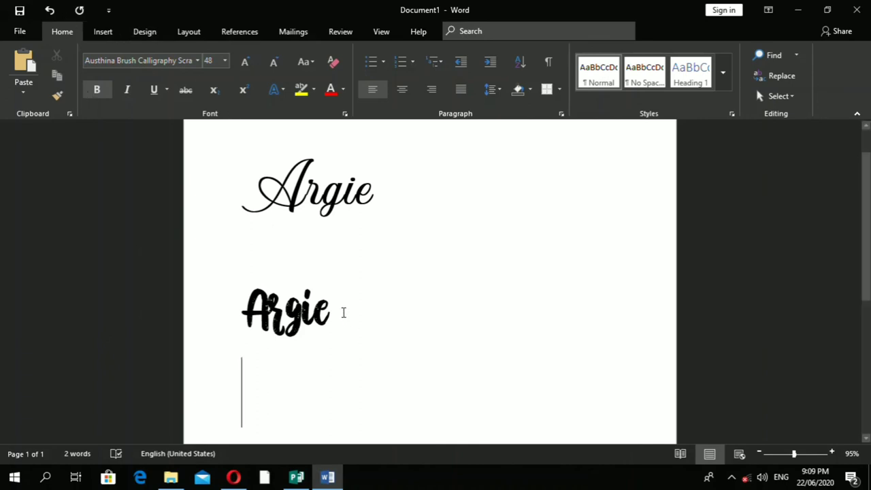
left_click_drag(341, 312, 238, 314)
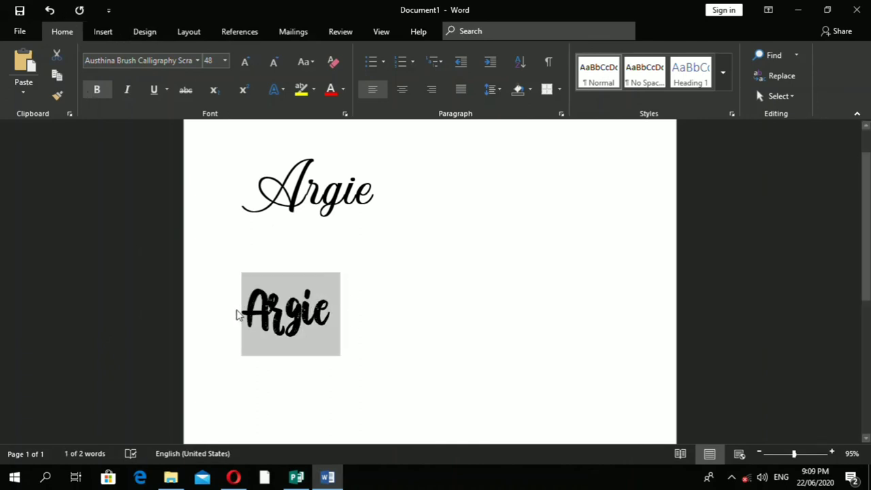
left_click(286, 362)
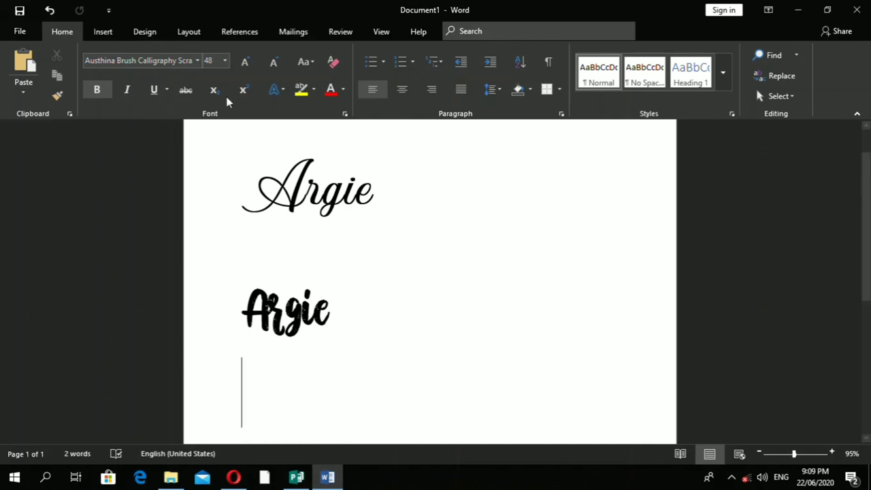
Type Argie in Anjelina Modern Calligraphy on the third line, then start a new line
left_click(197, 61)
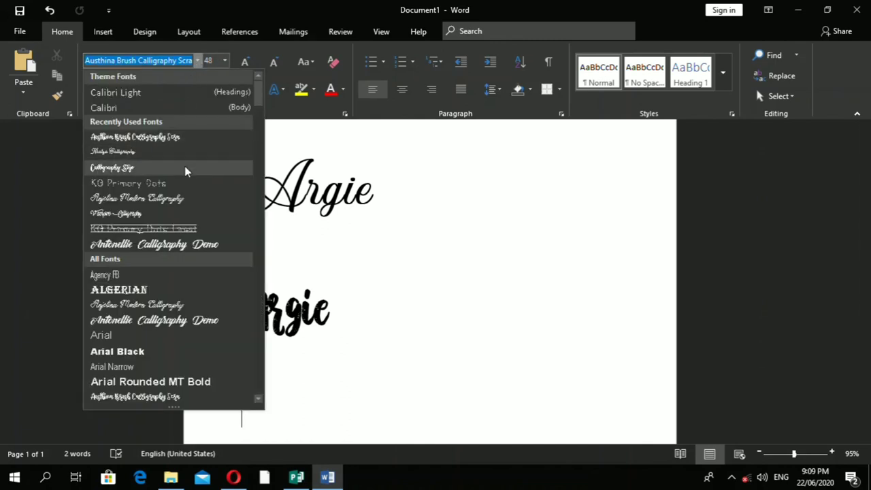
left_click(149, 199)
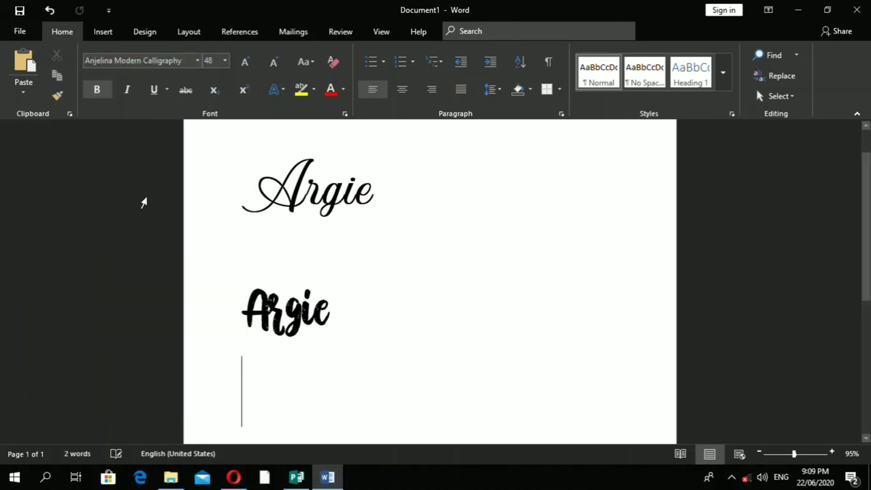
type("a")
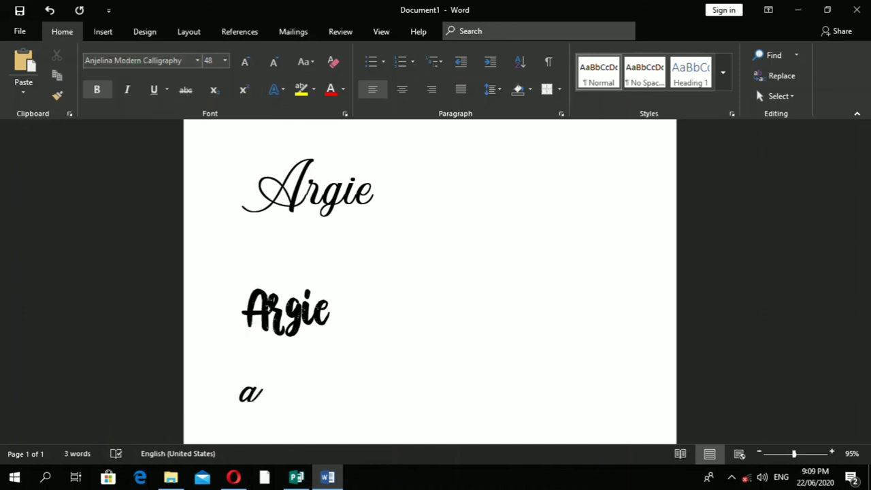
key("BackSpace")
type("A")
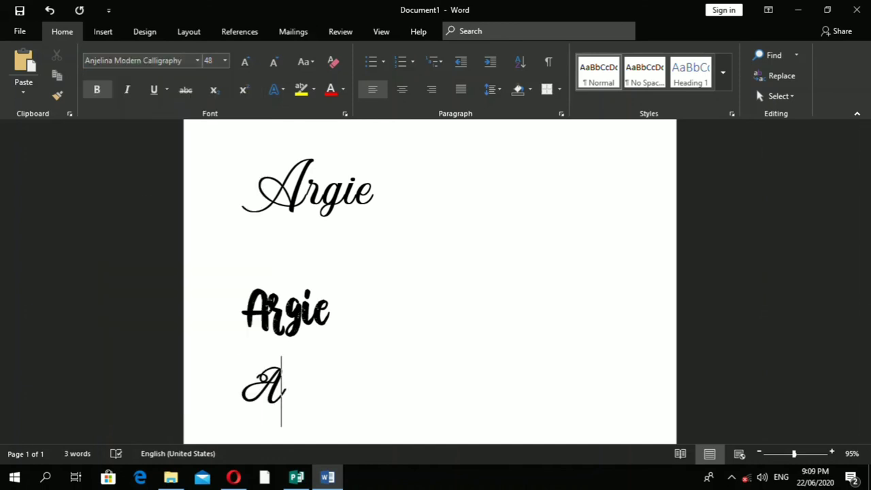
type("RGIE")
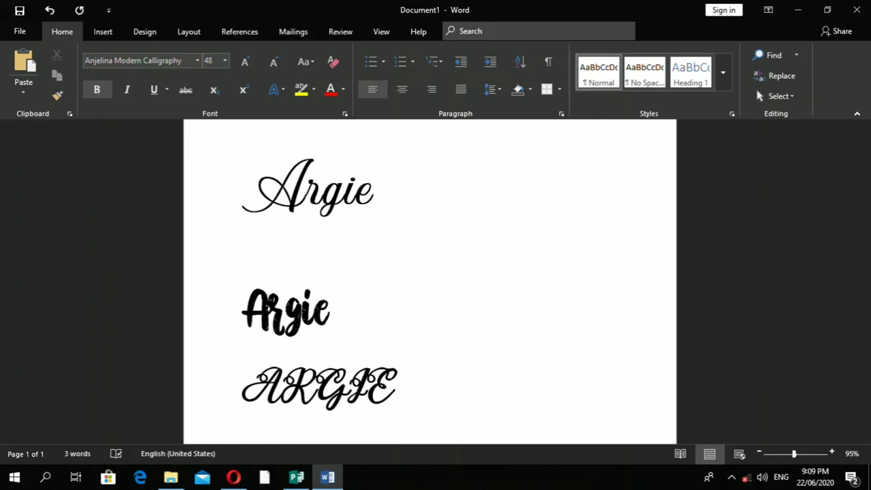
key("BackSpace")
key("BackSpace")
key("BackSpace")
key("BackSpace")
type("r")
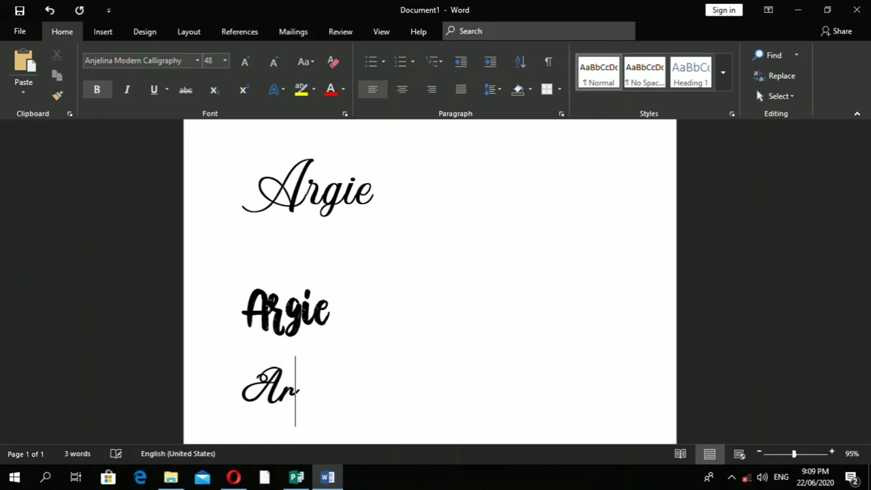
type("gie")
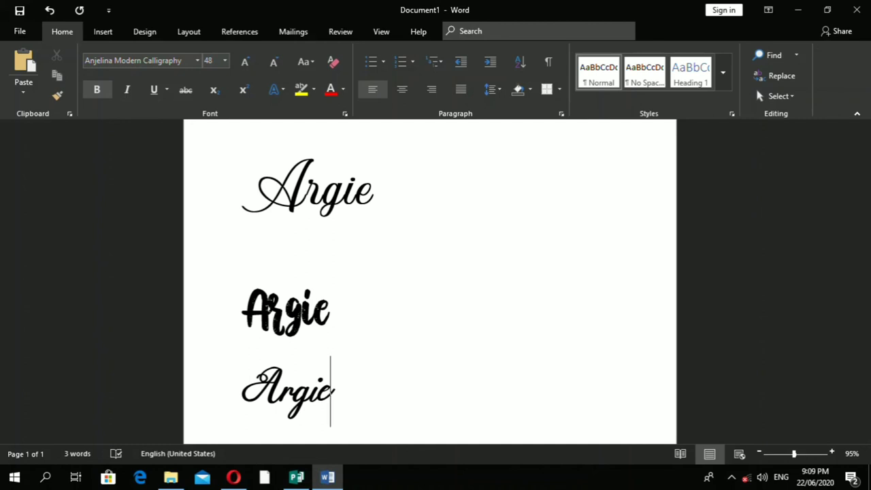
key("Return")
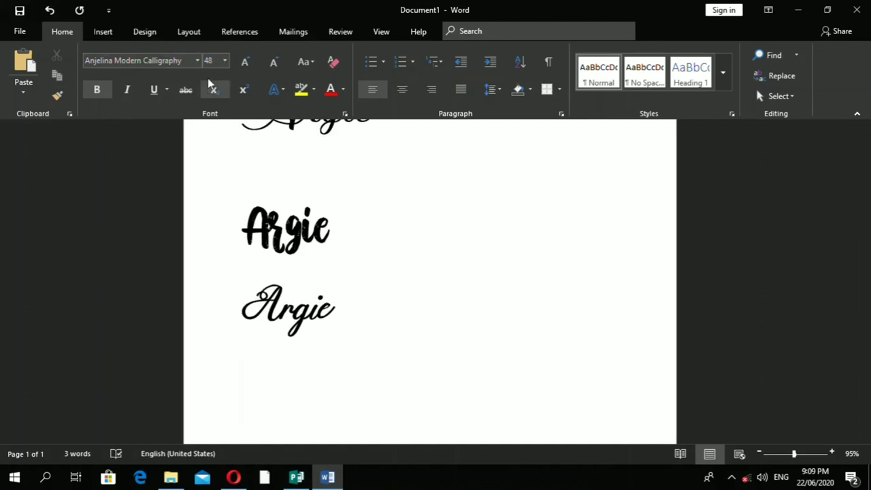
Switch to Vampire Calligraphy and begin the fourth line with 'ar'
left_click(198, 61)
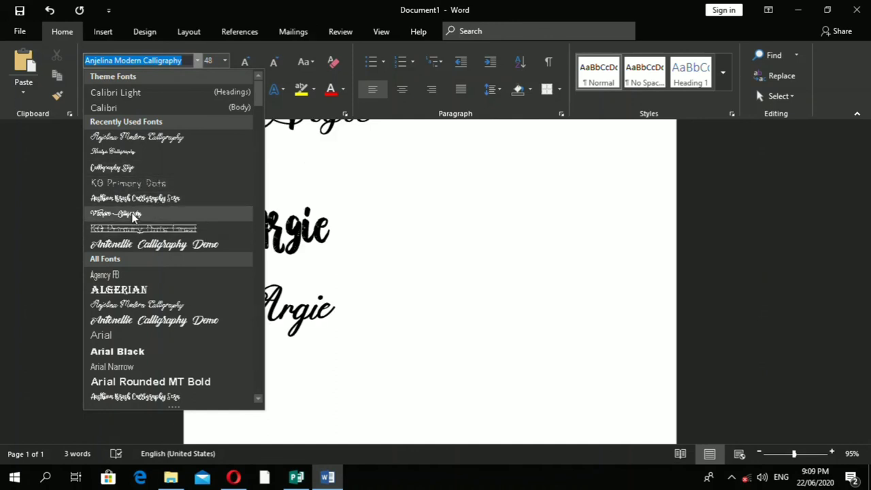
left_click(134, 217)
type("ar")
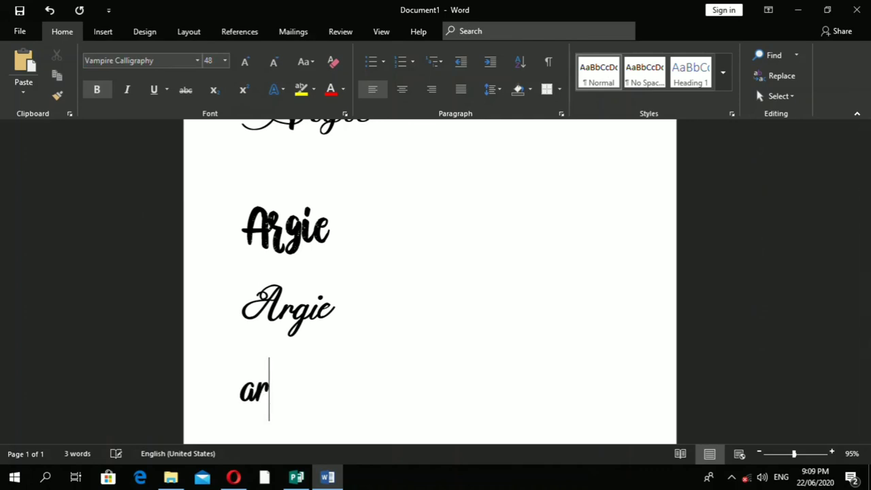